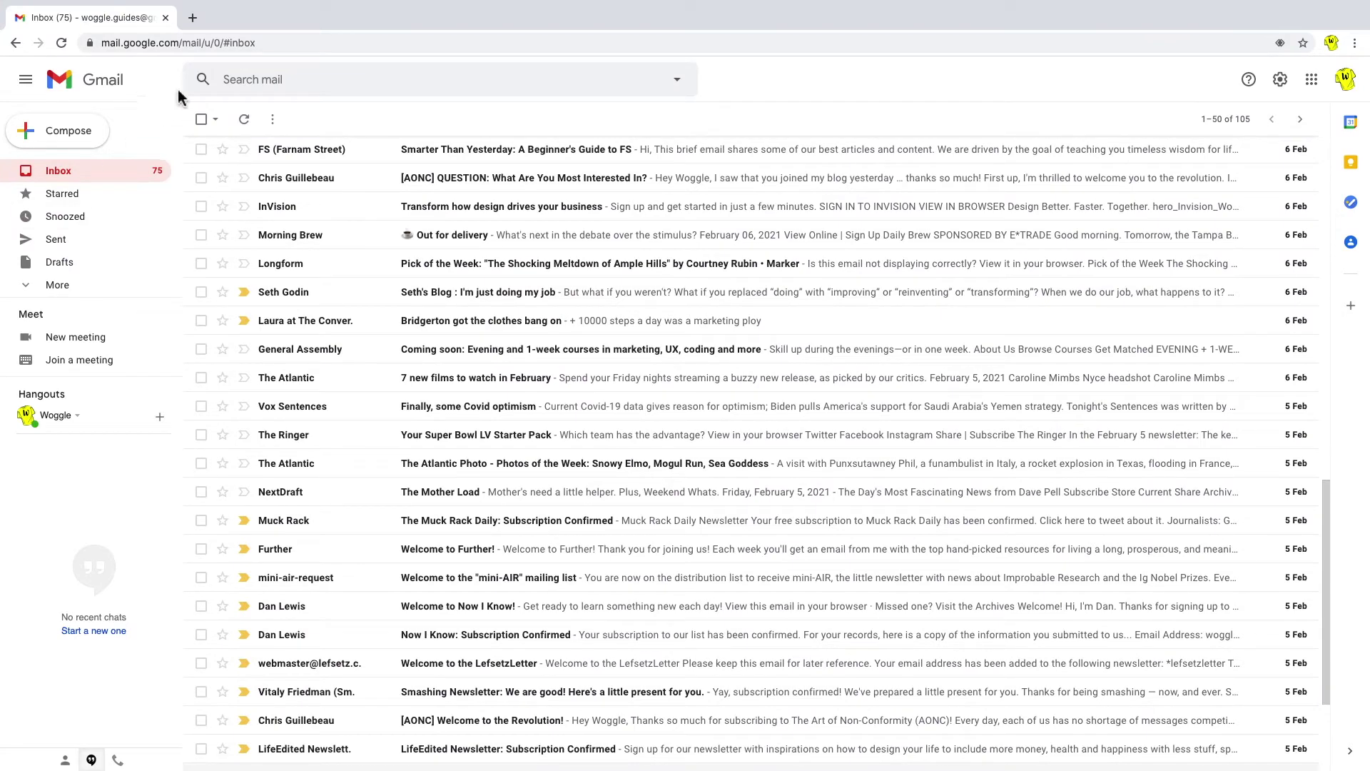
# Search the mailbox for 'invoice' and open the July2019 revised invoice email from the 13 results
pyautogui.click(238, 80)
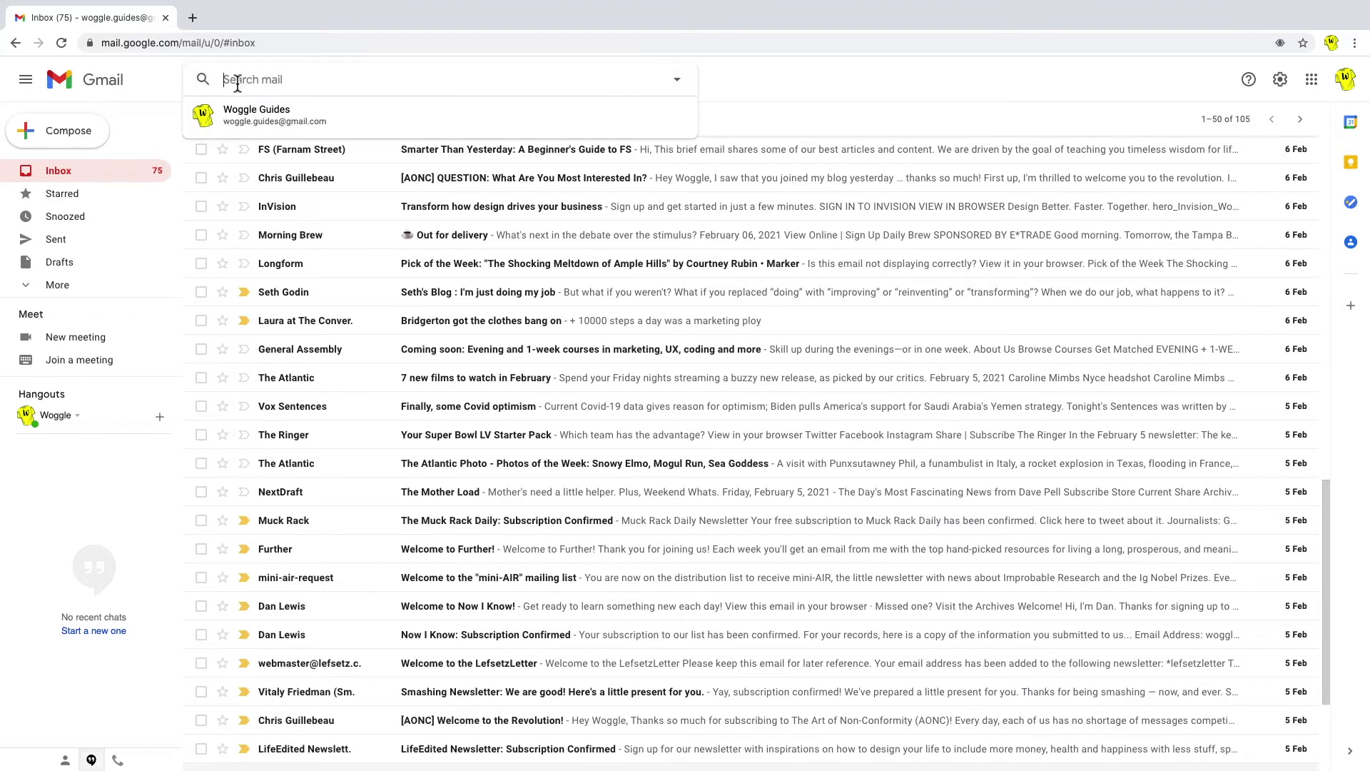
pyautogui.write('in')
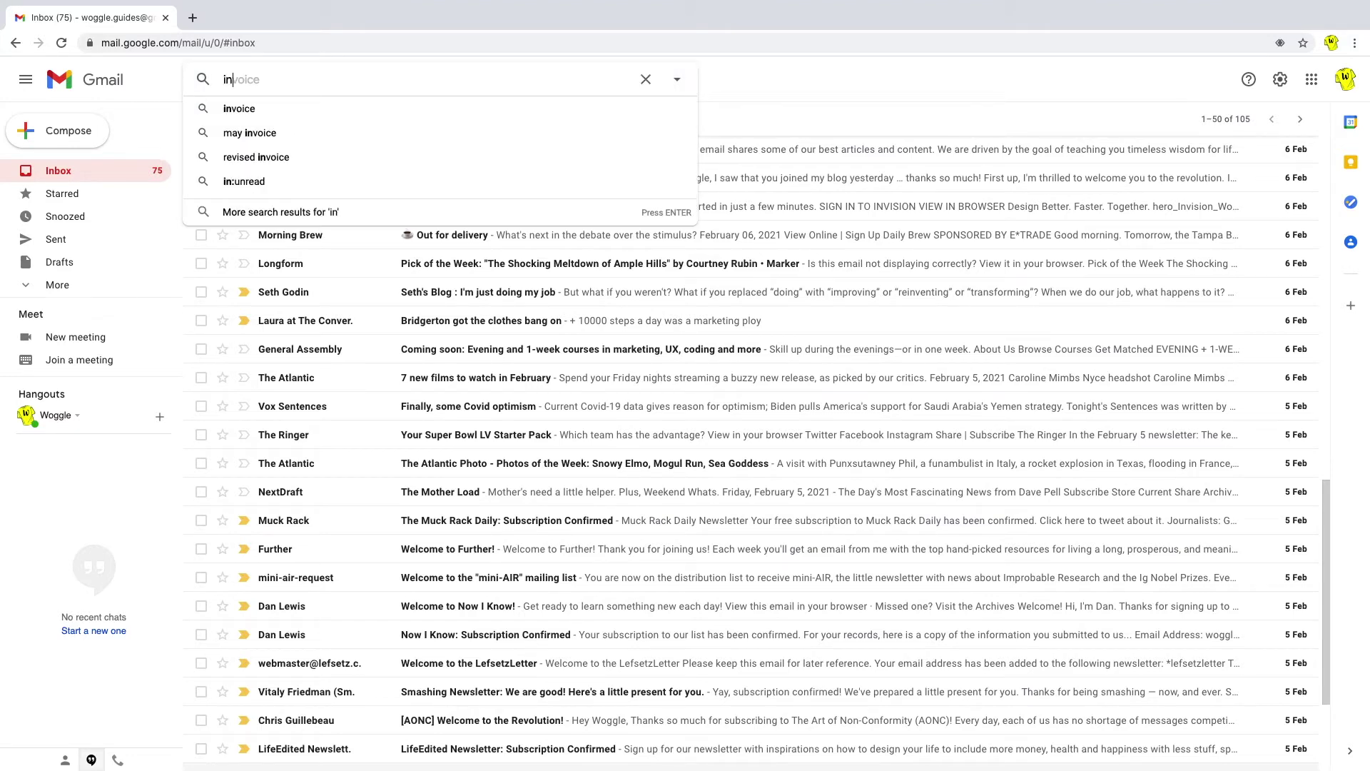
pyautogui.write('voice')
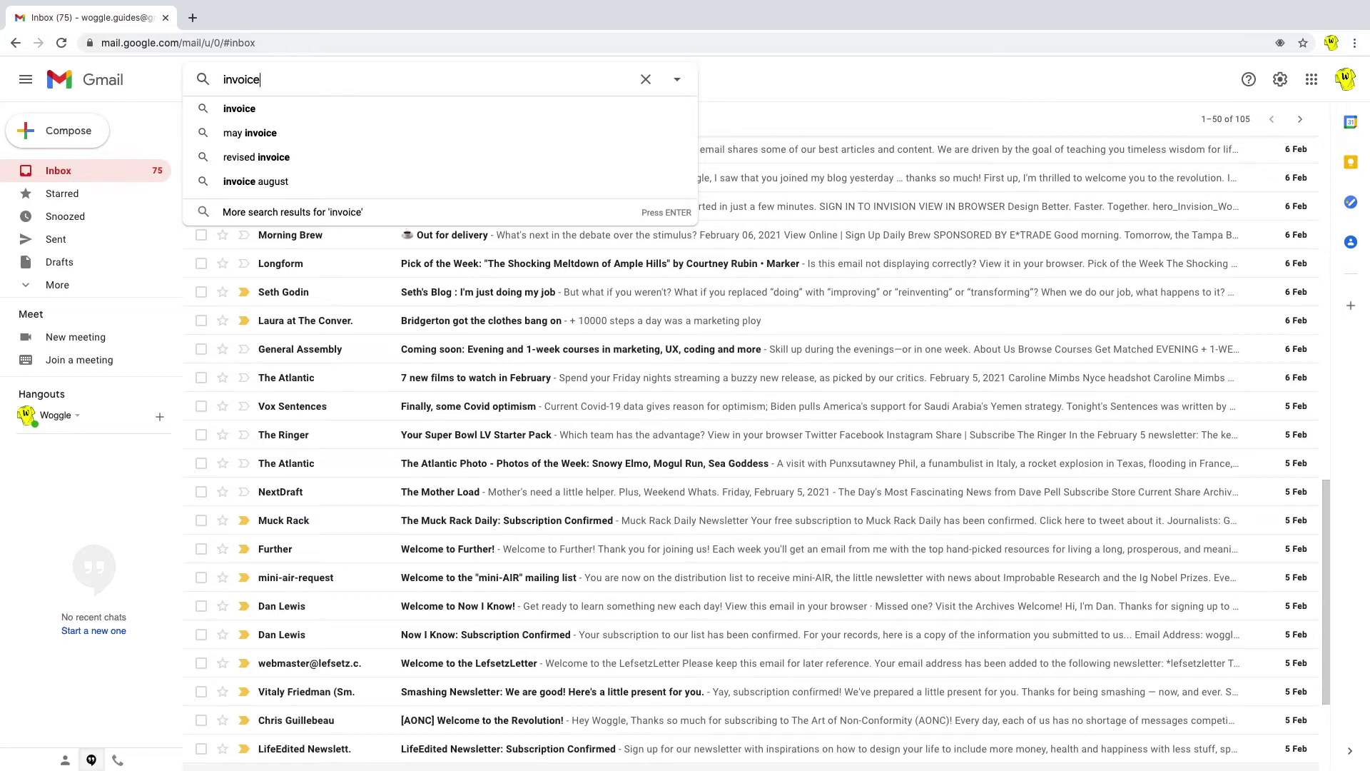
pyautogui.press('Return')
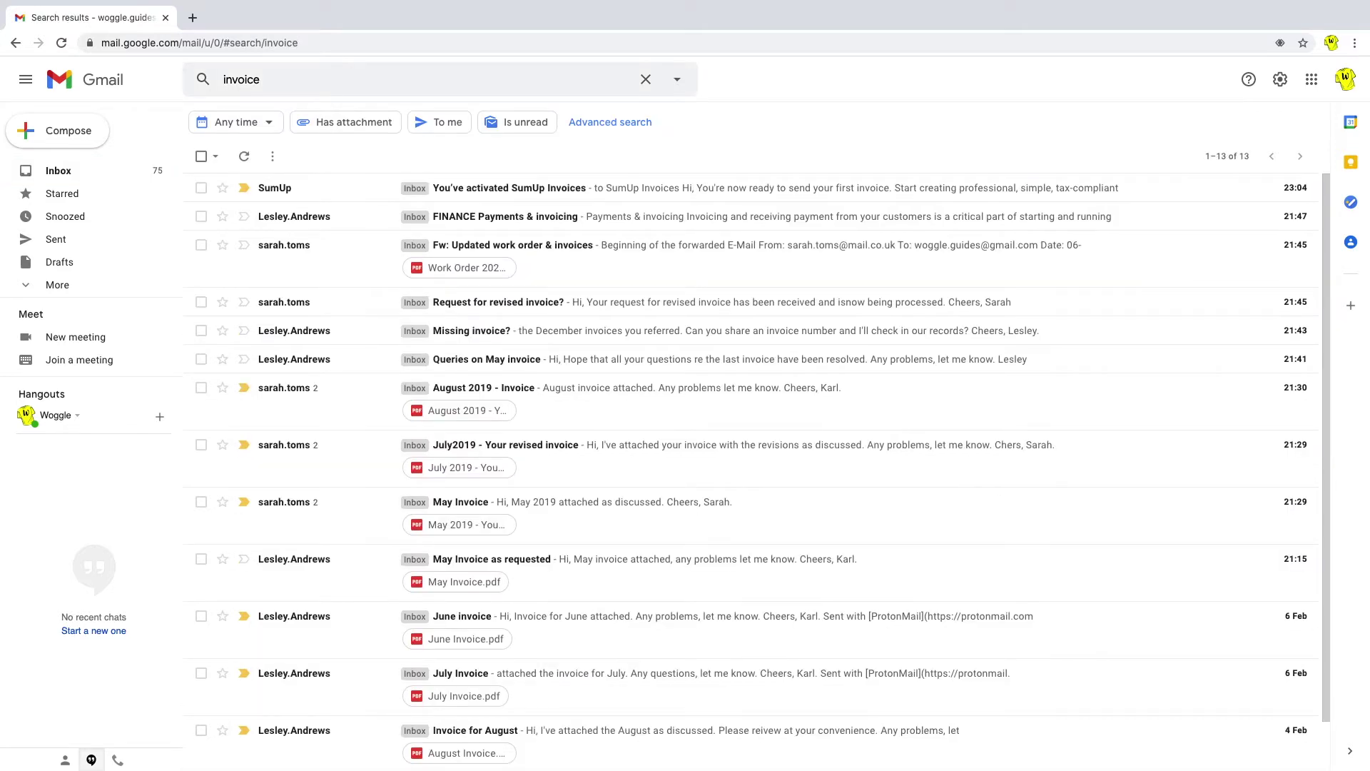
pyautogui.click(613, 446)
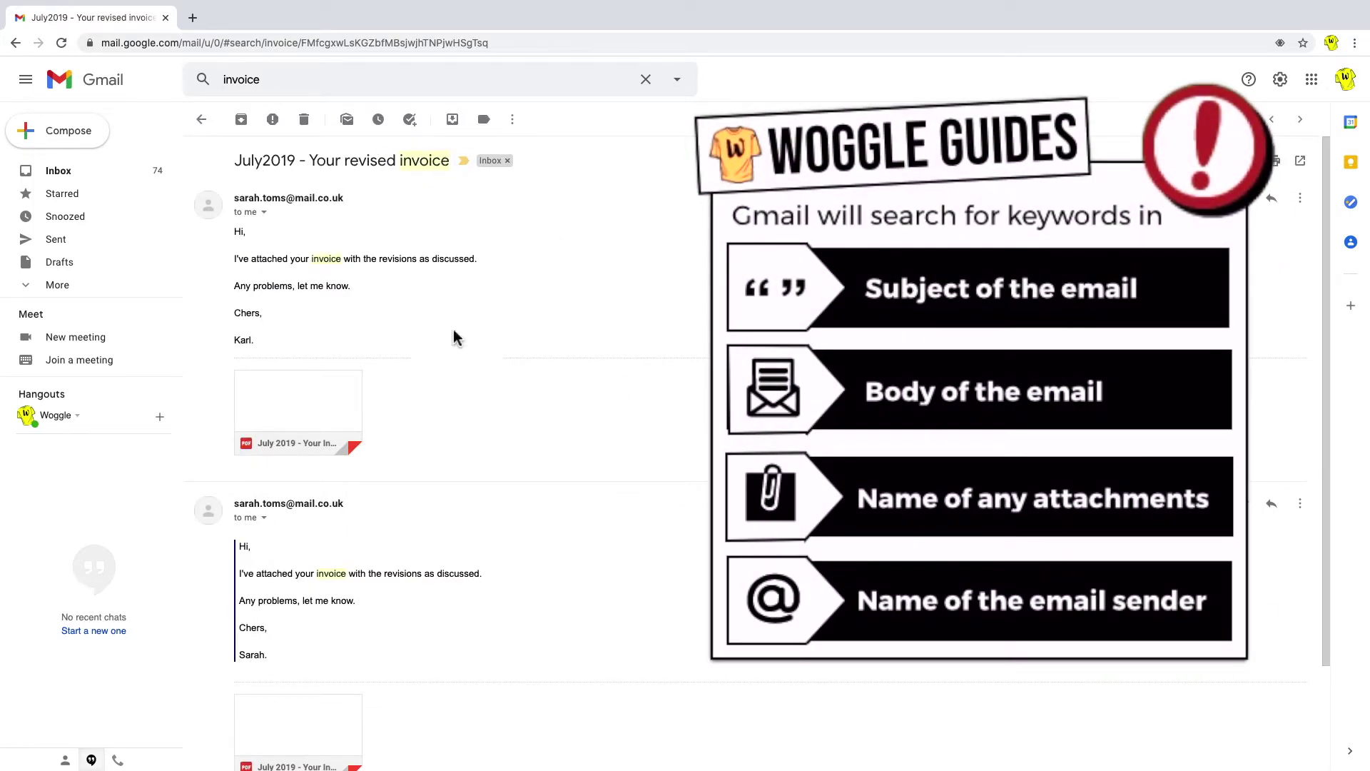
# Go from the July2019 email back to the invoice results and clear the 'invoice' query
pyautogui.moveTo(299, 437)
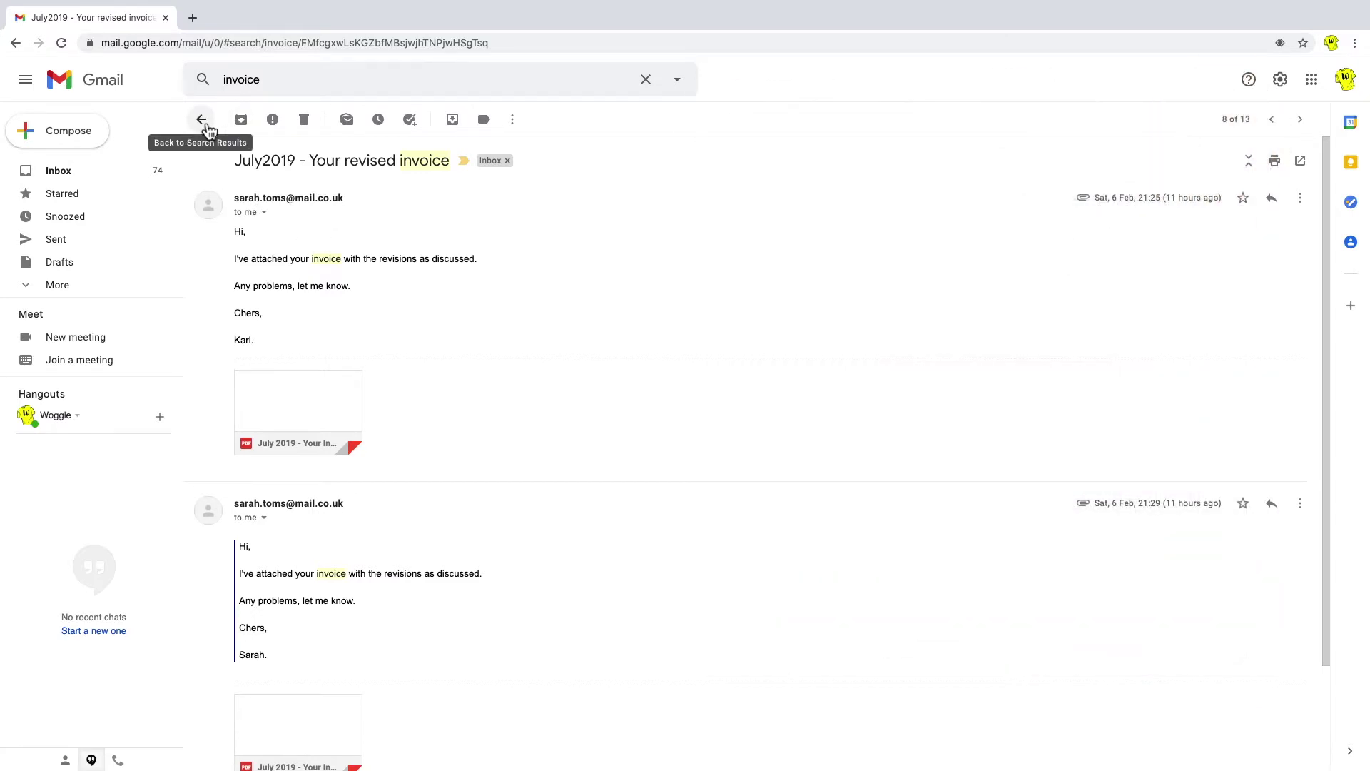
pyautogui.click(202, 120)
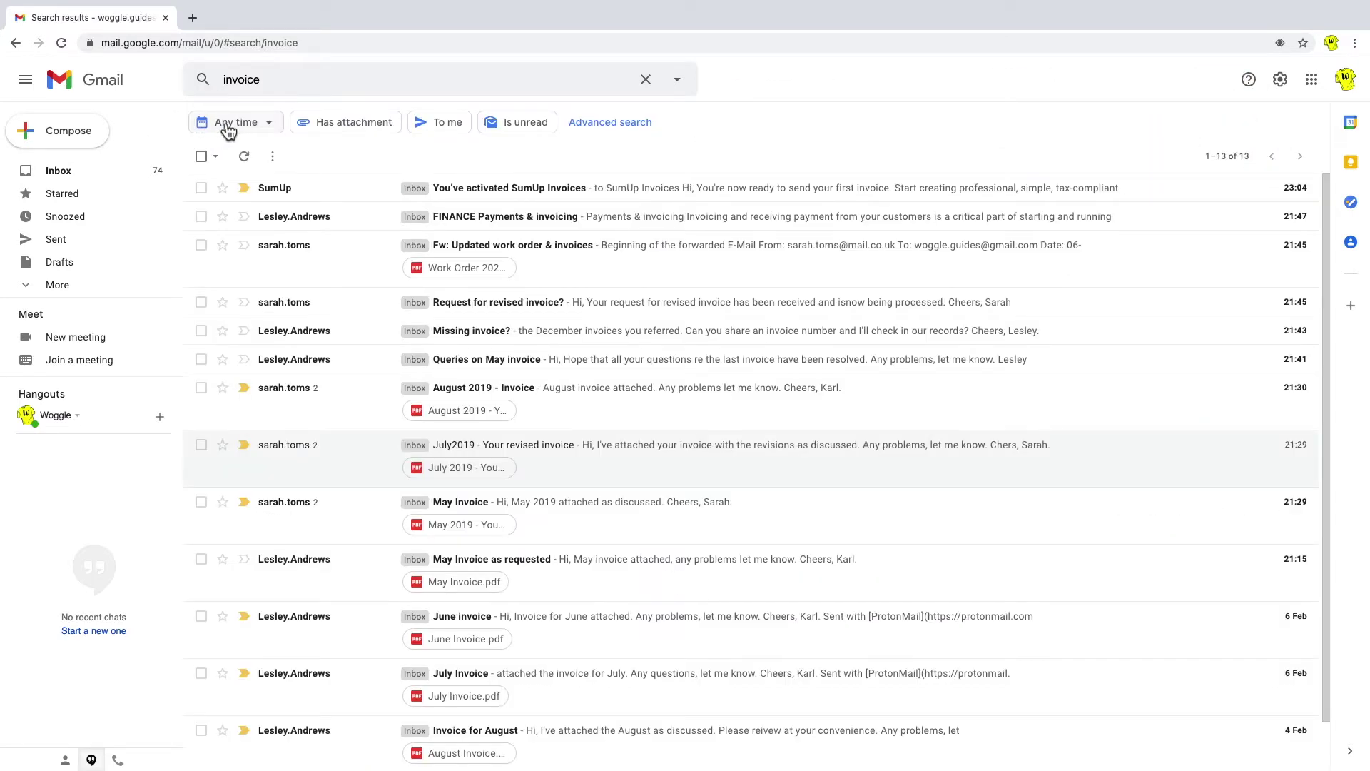
pyautogui.click(646, 80)
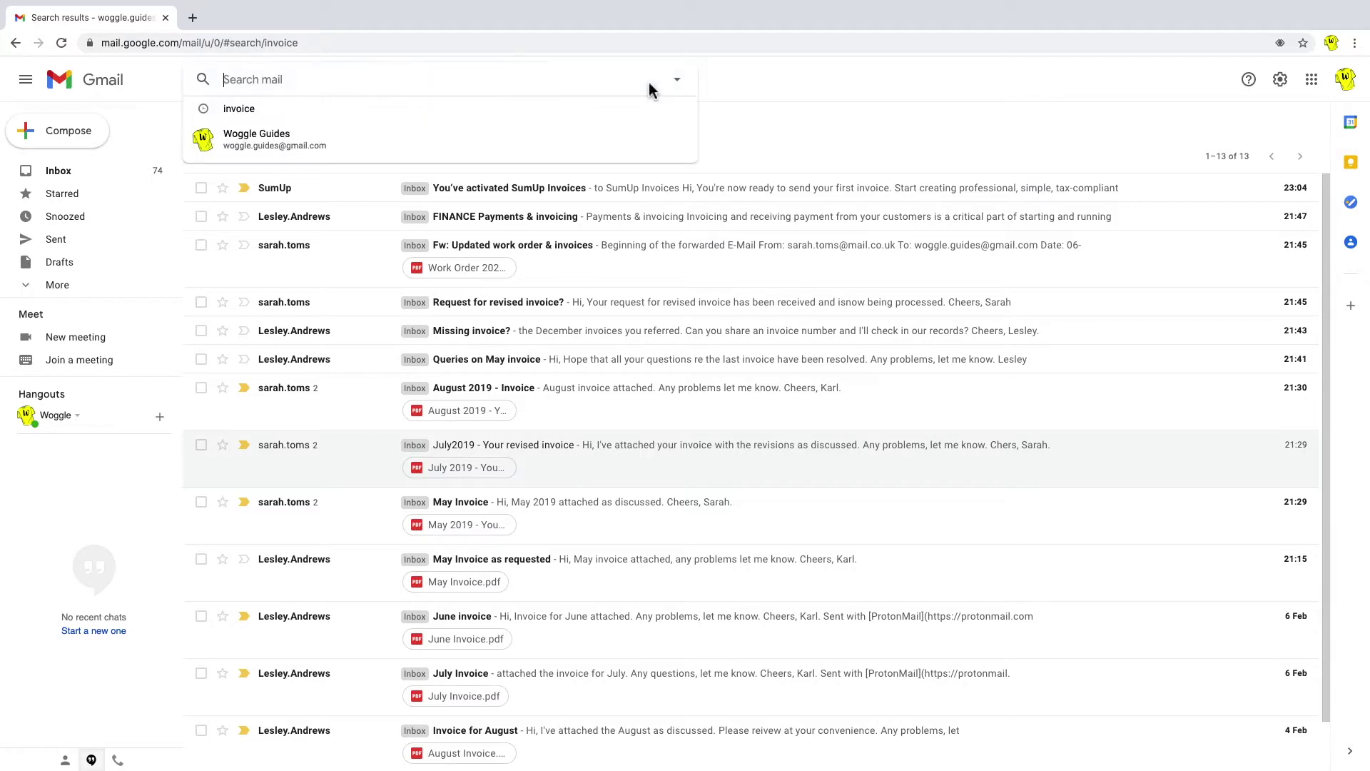
pyautogui.click(736, 114)
# Show the full inbox of 120 conversations, 89 unread, with no query applied
pyautogui.click(59, 171)
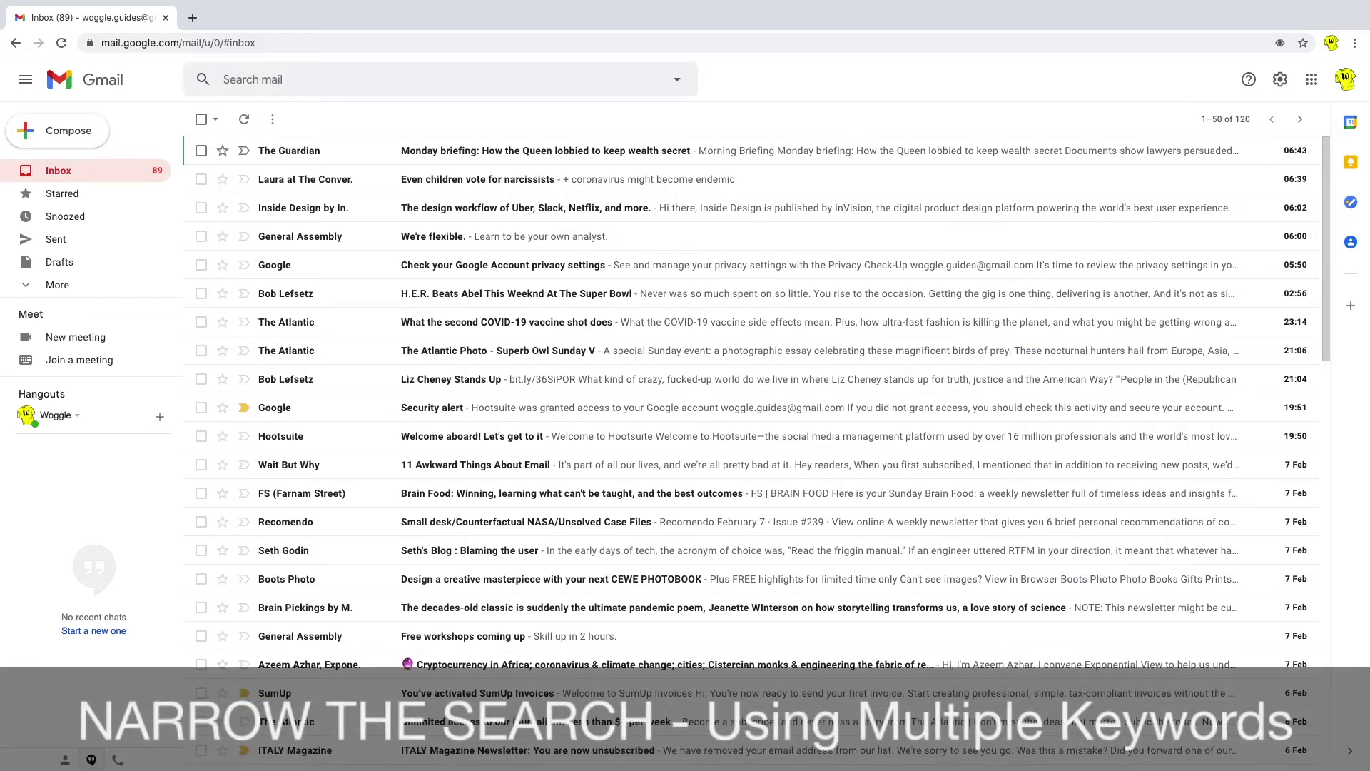
# Search for 'invoices' to list its 13 matching conversations, then return to the query for editing
pyautogui.click(249, 83)
pyautogui.write('i')
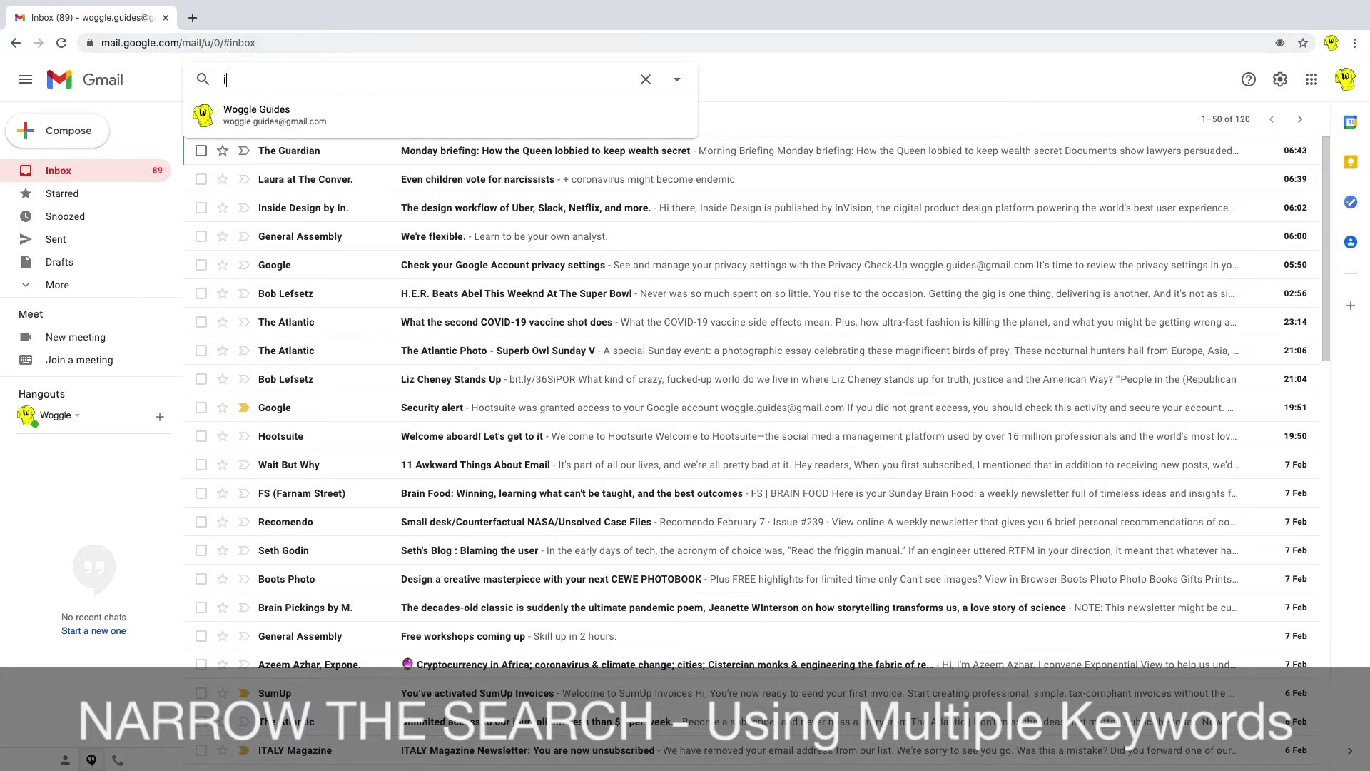
pyautogui.write('nvoices')
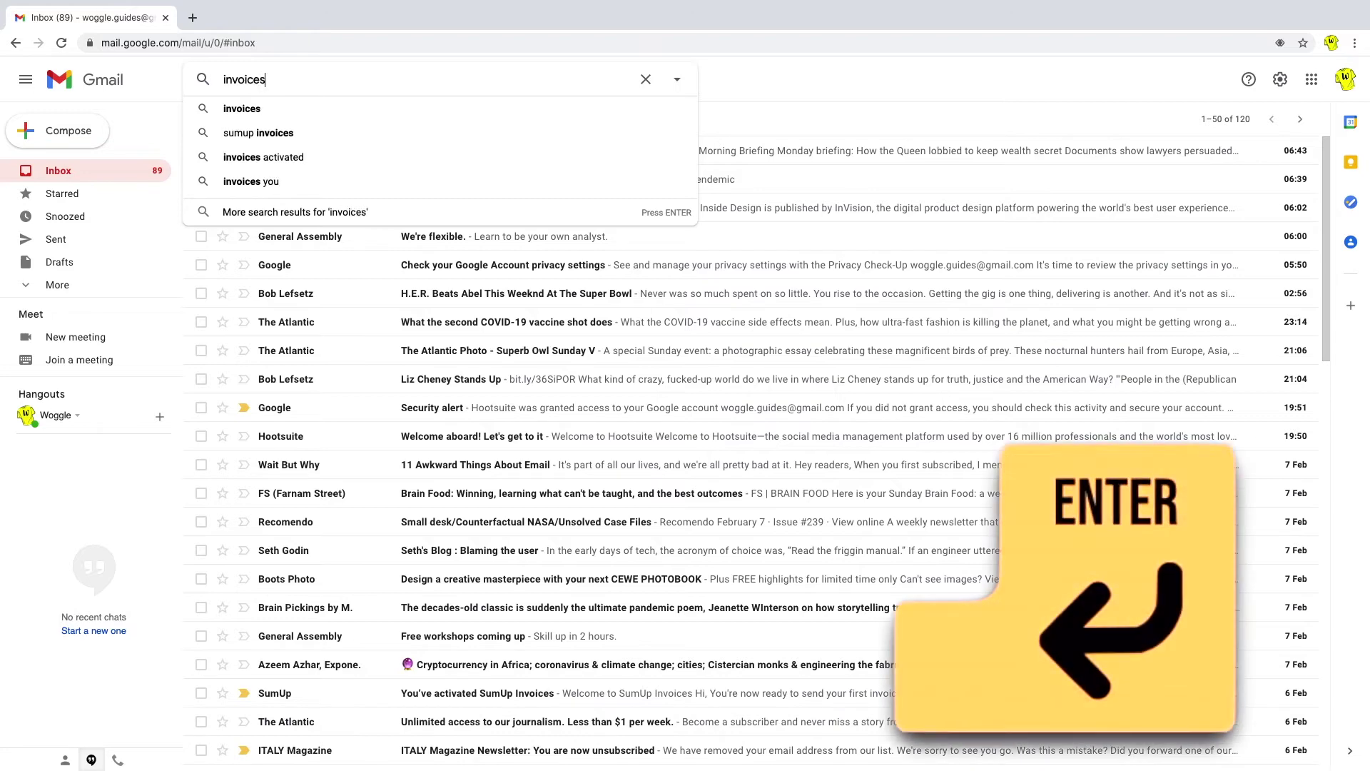
pyautogui.press('Return')
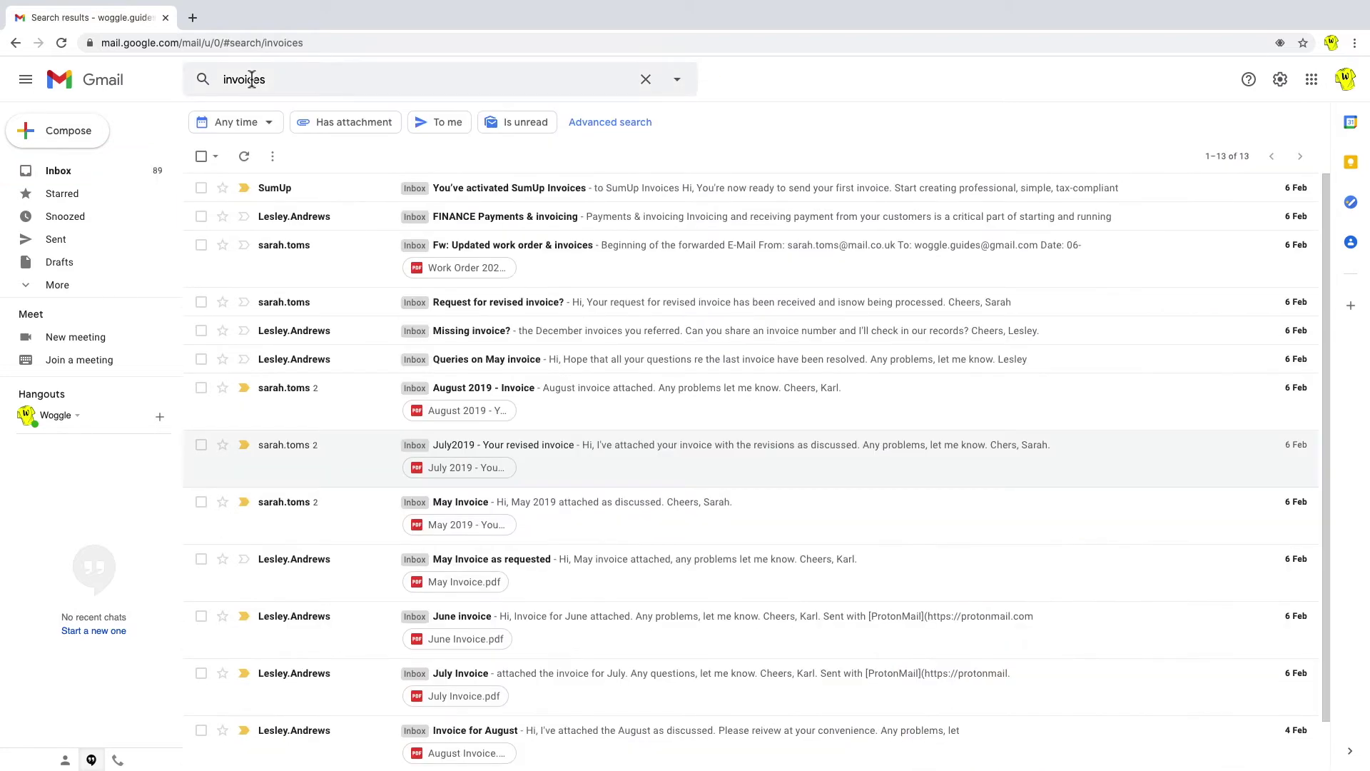
pyautogui.click(333, 84)
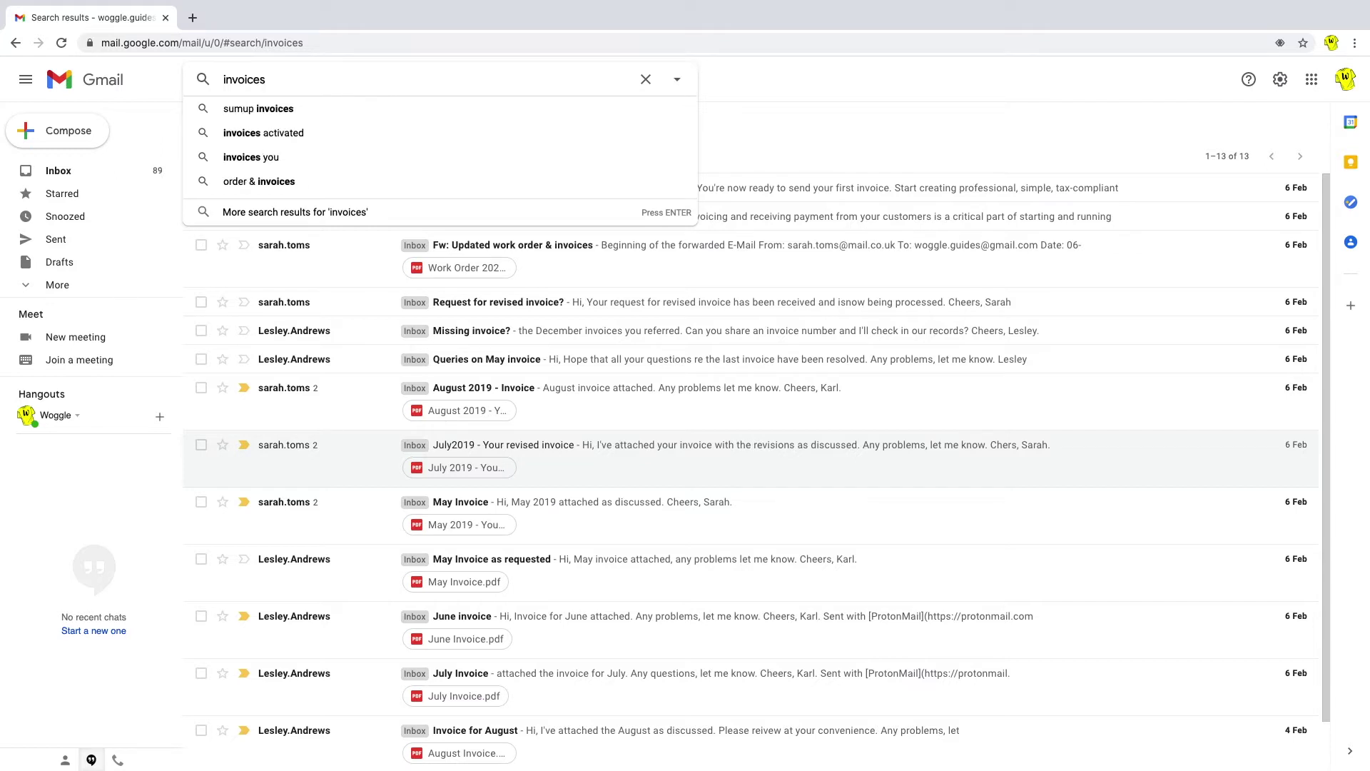
# Add the sender's name to the 'invoices' query and rerun it to get five emails
pyautogui.write('sarah')
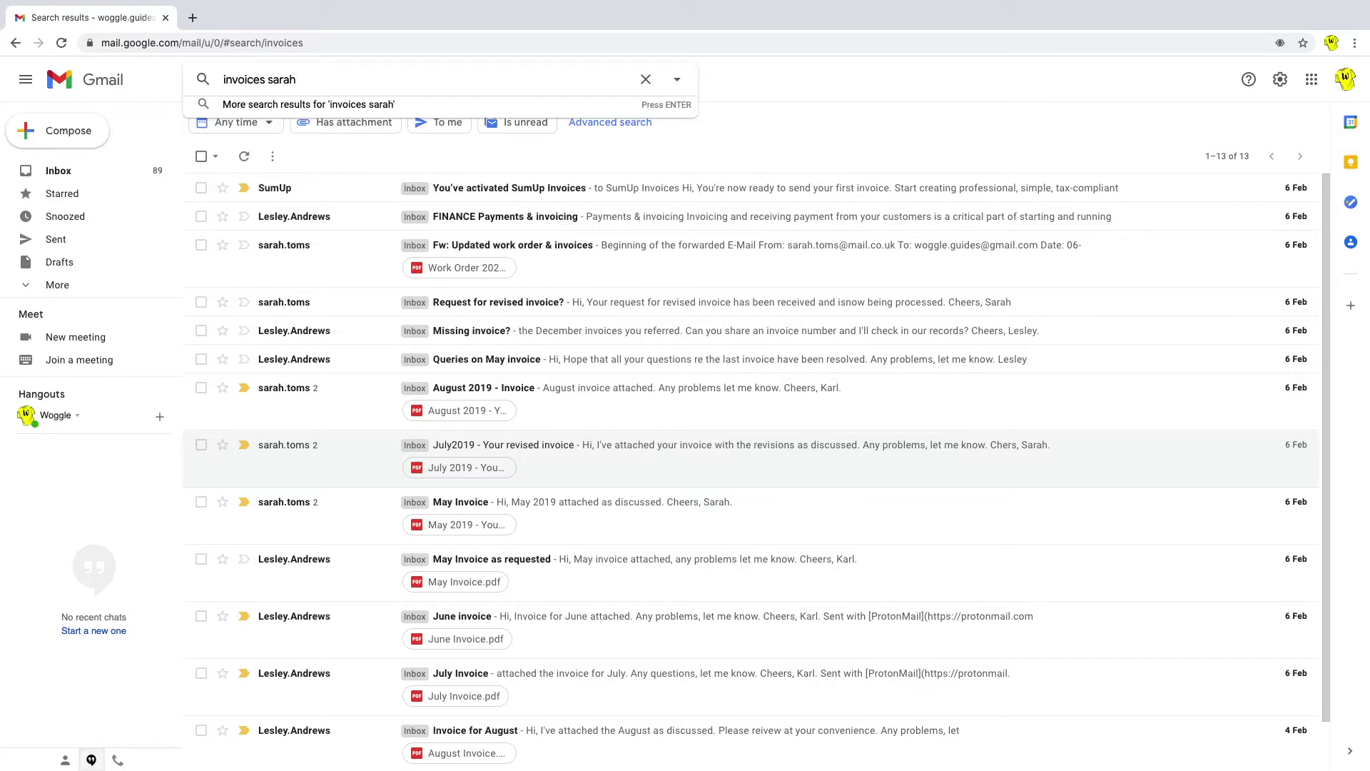
pyautogui.press('Return')
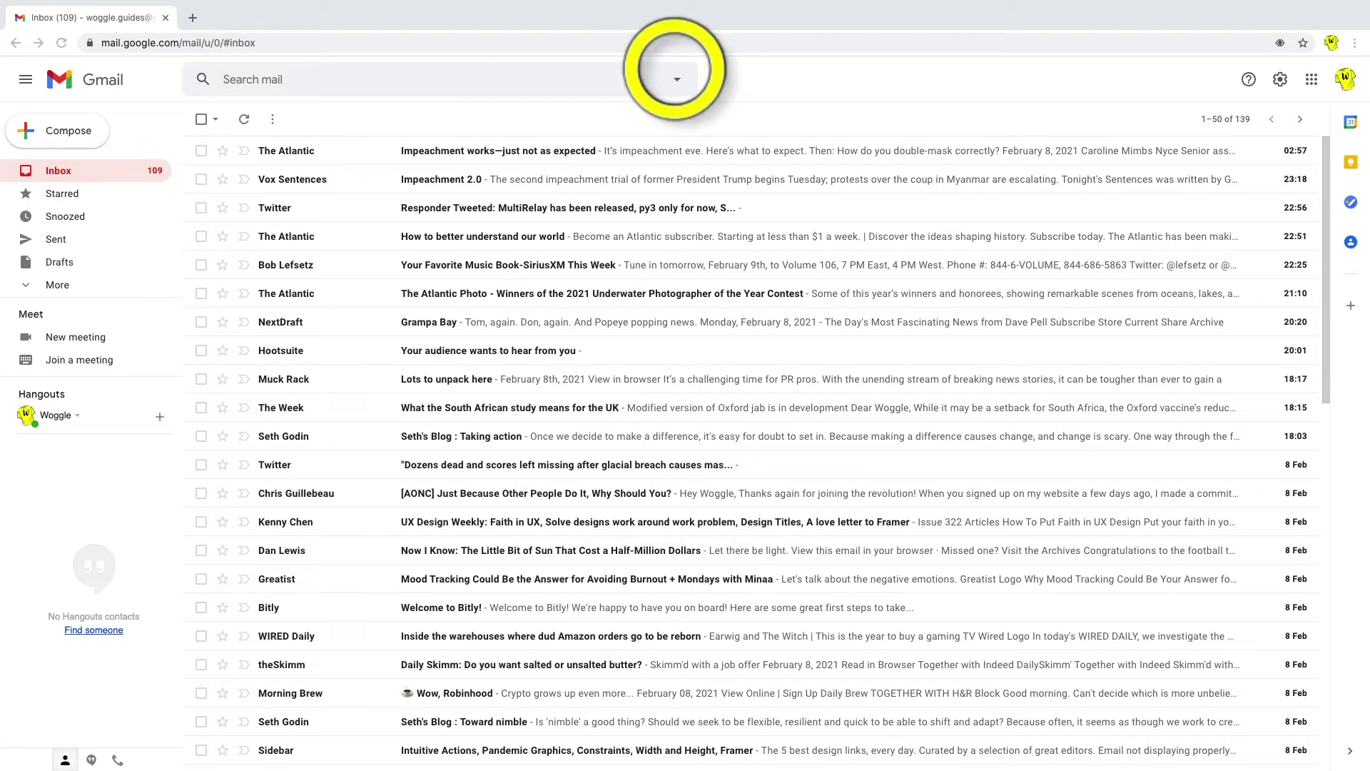
pyautogui.click(677, 82)
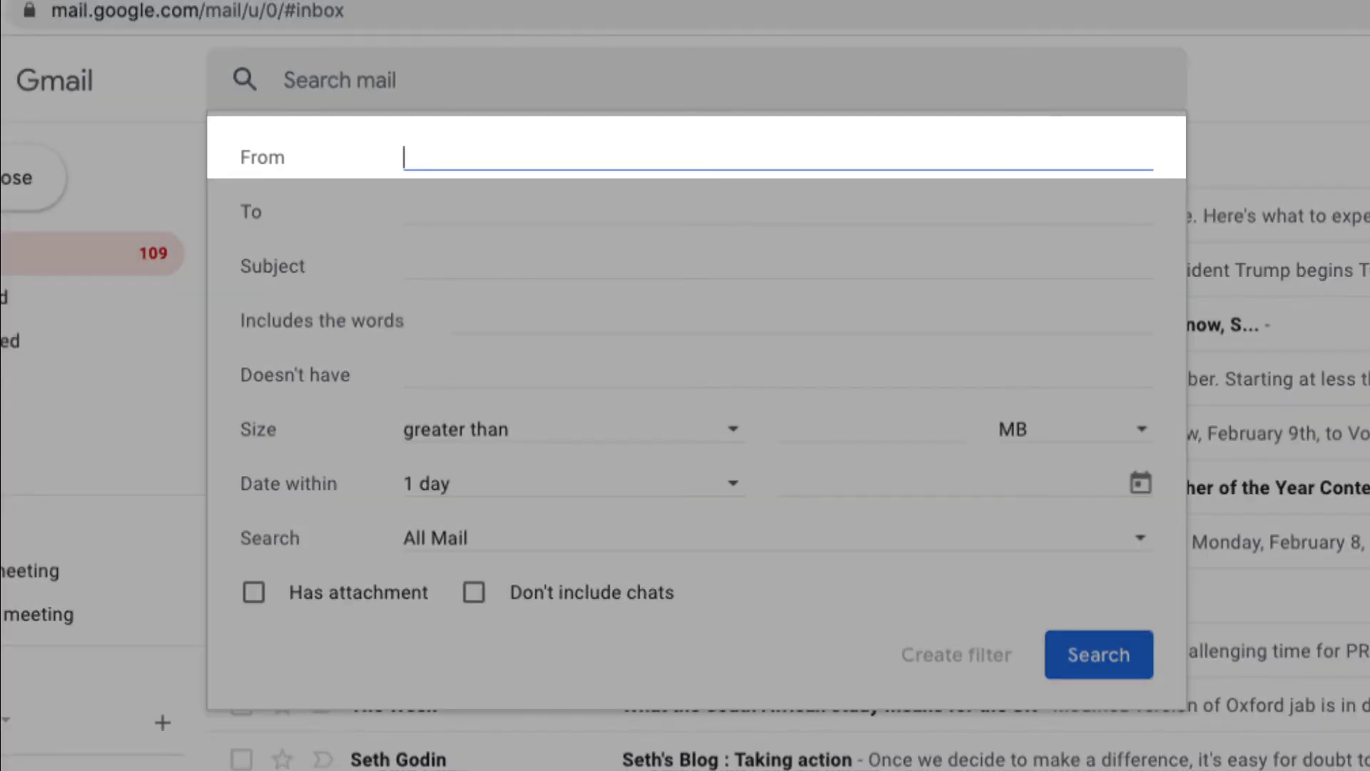
pyautogui.press('Tab')
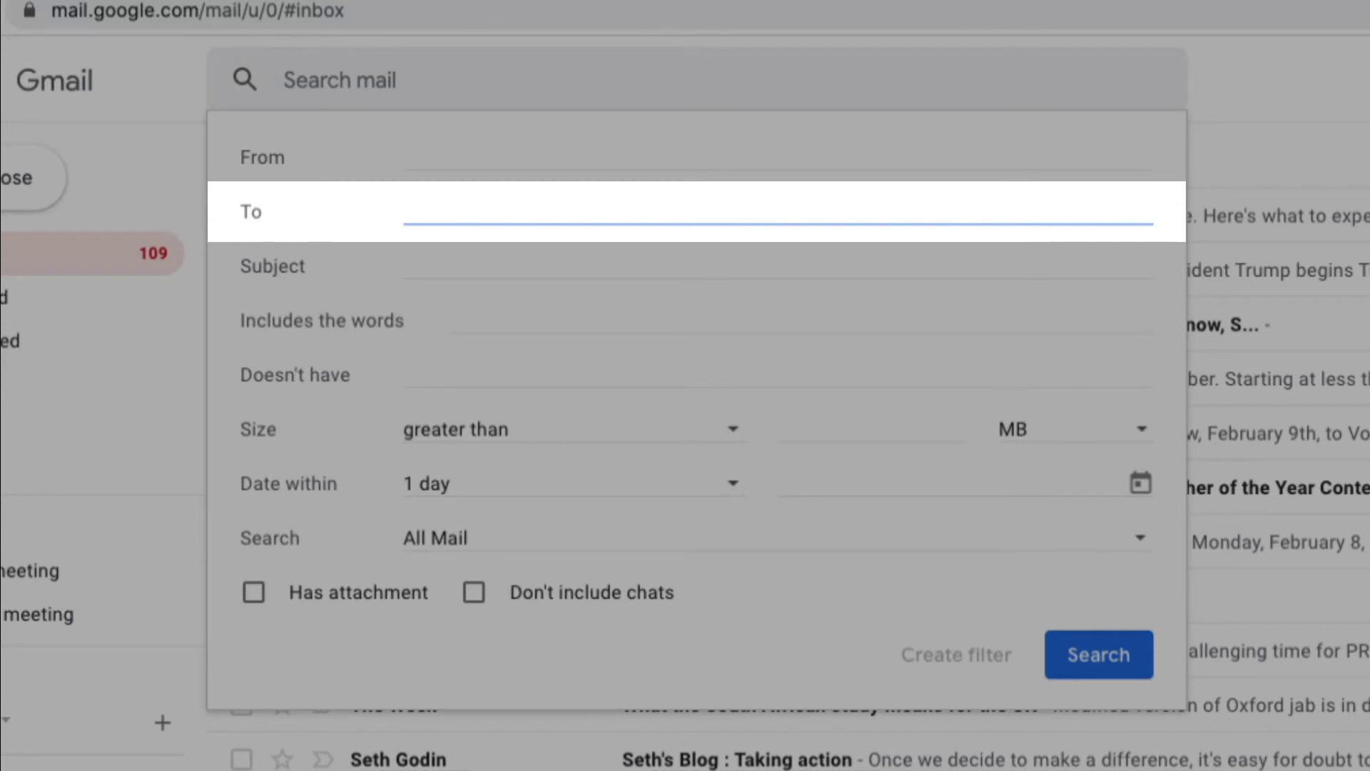
pyautogui.press('Tab')
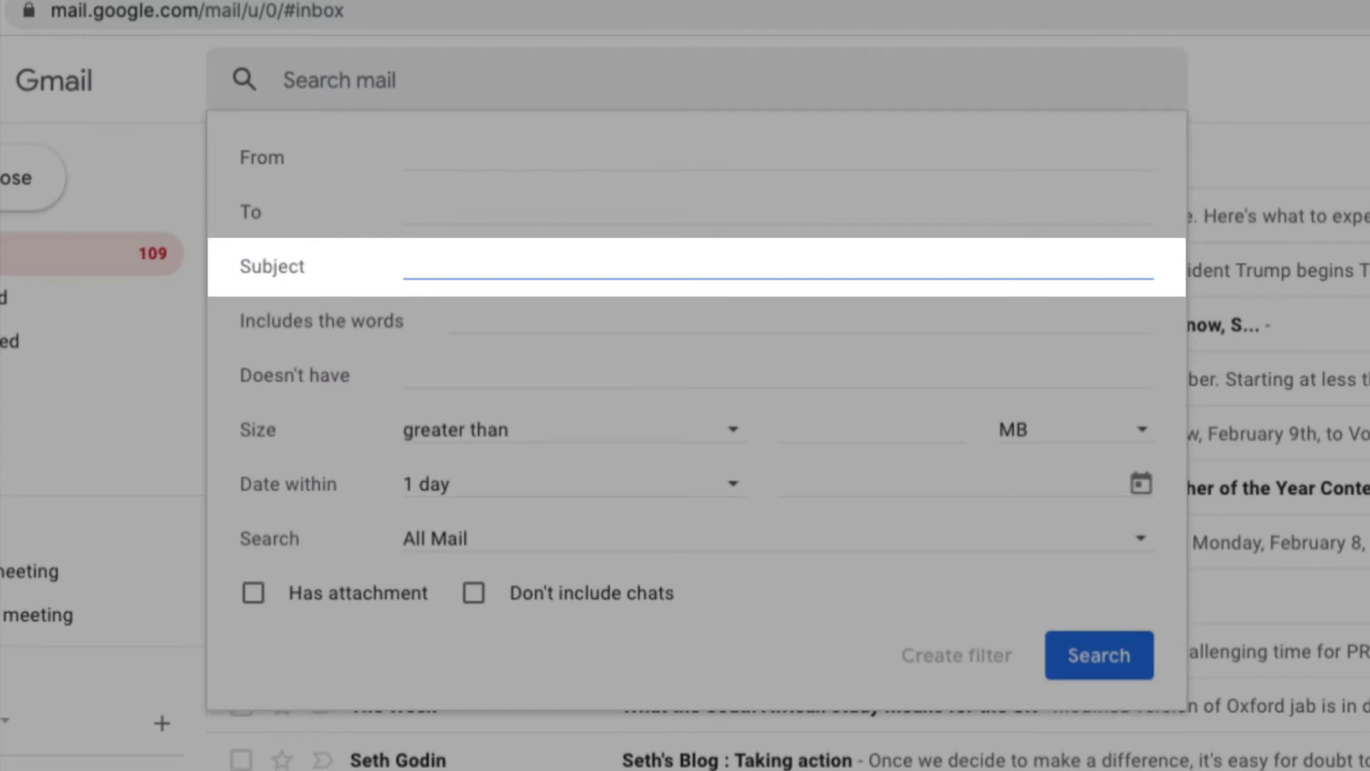
pyautogui.press('Tab')
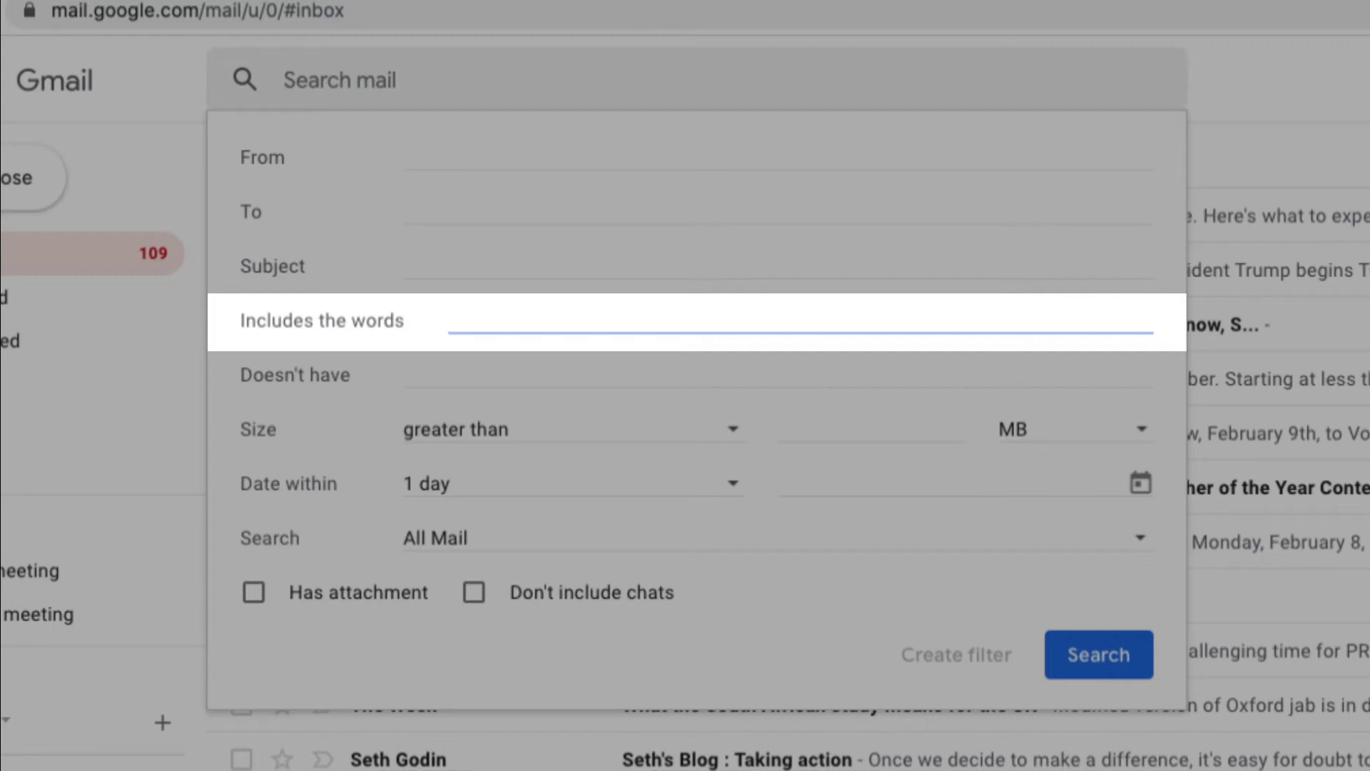
pyautogui.press('Tab')
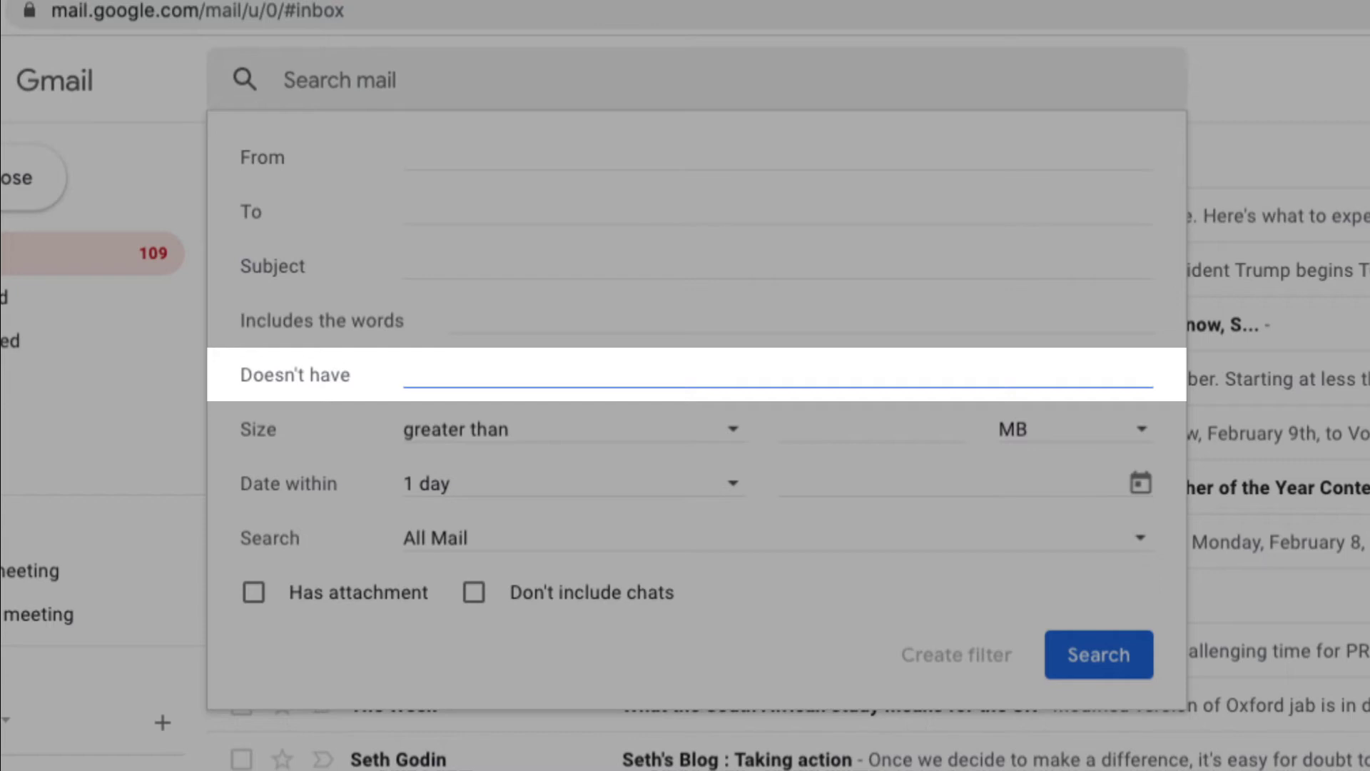
pyautogui.click(871, 429)
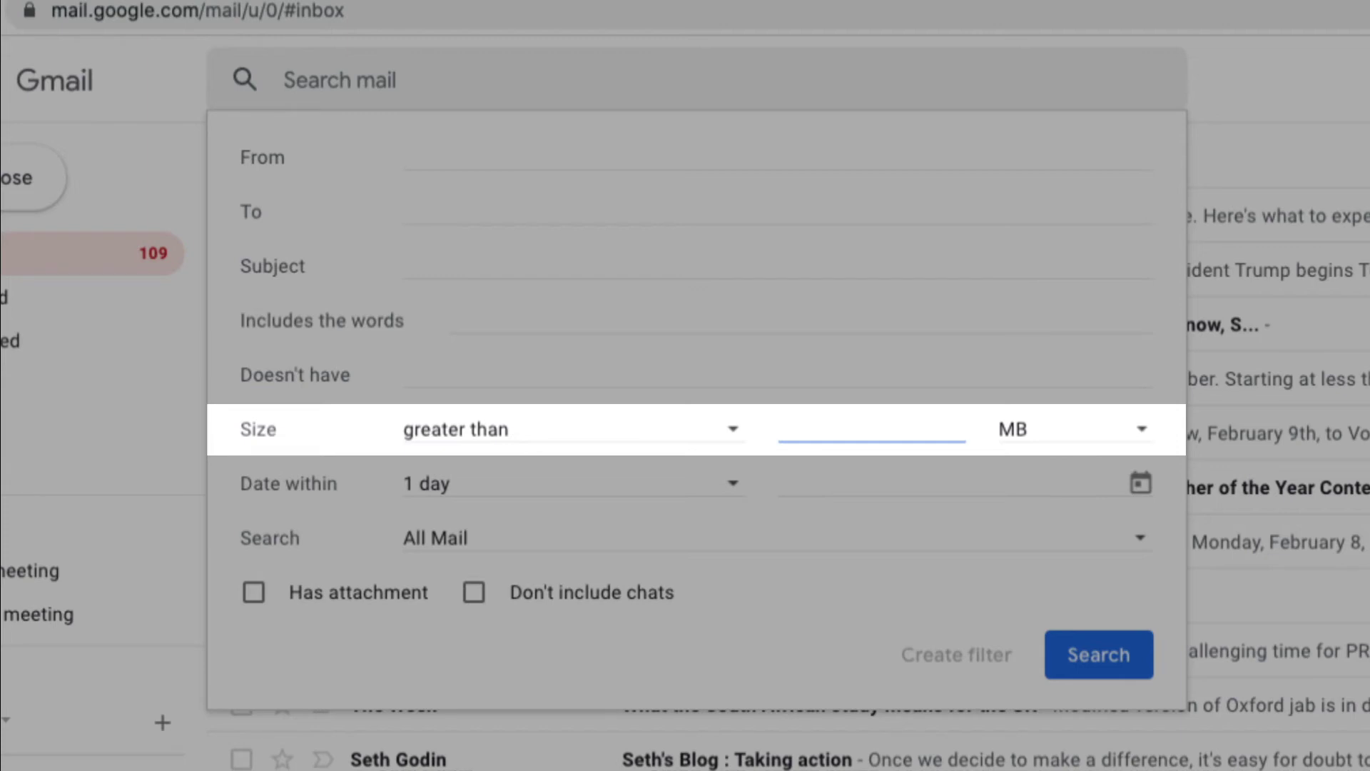
pyautogui.click(950, 483)
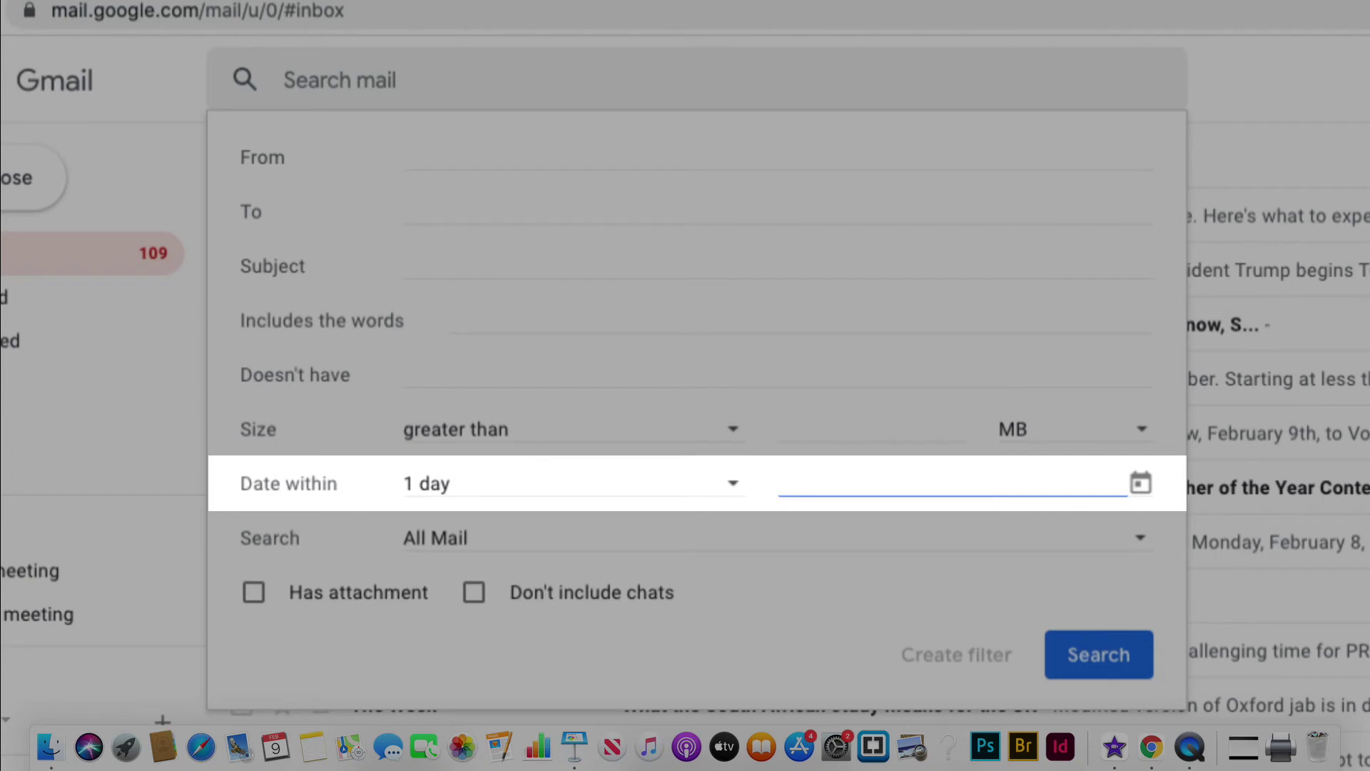
pyautogui.press('Tab')
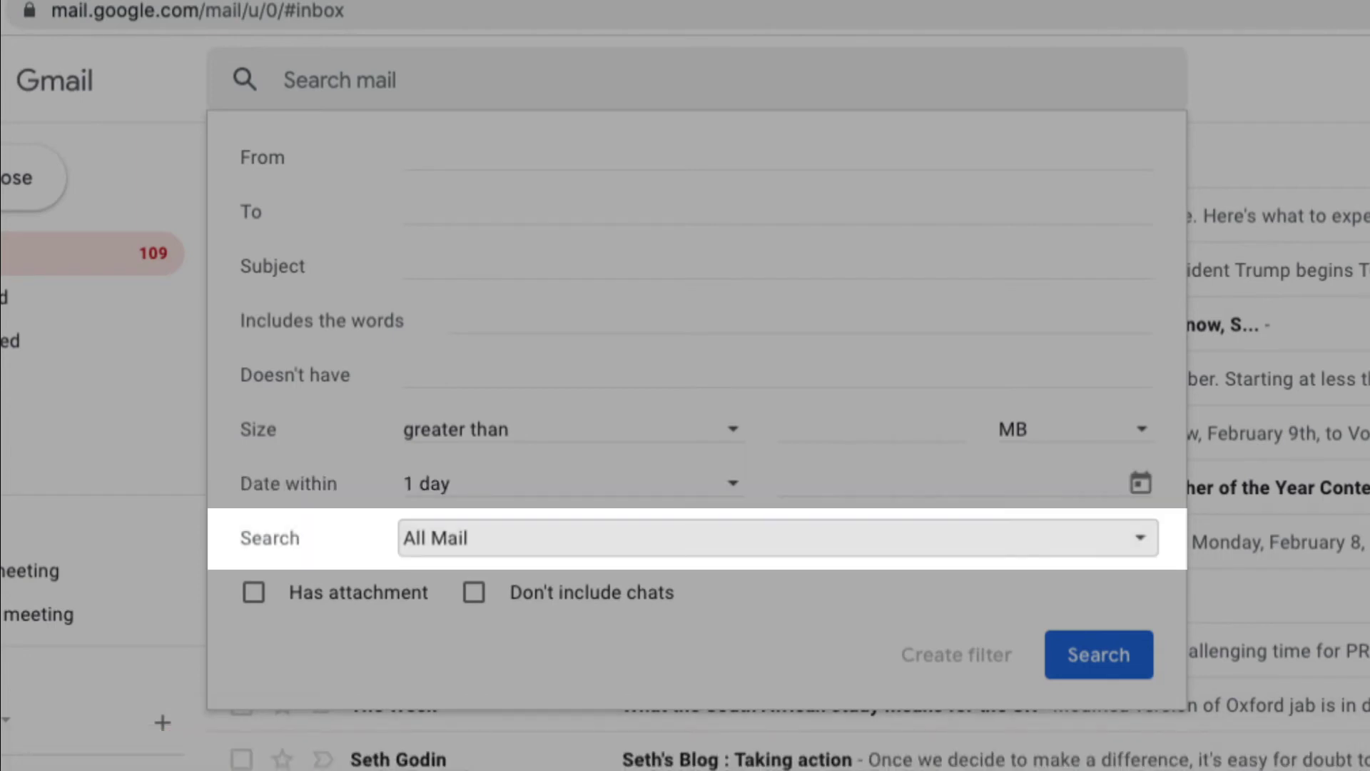
pyautogui.press('Tab')
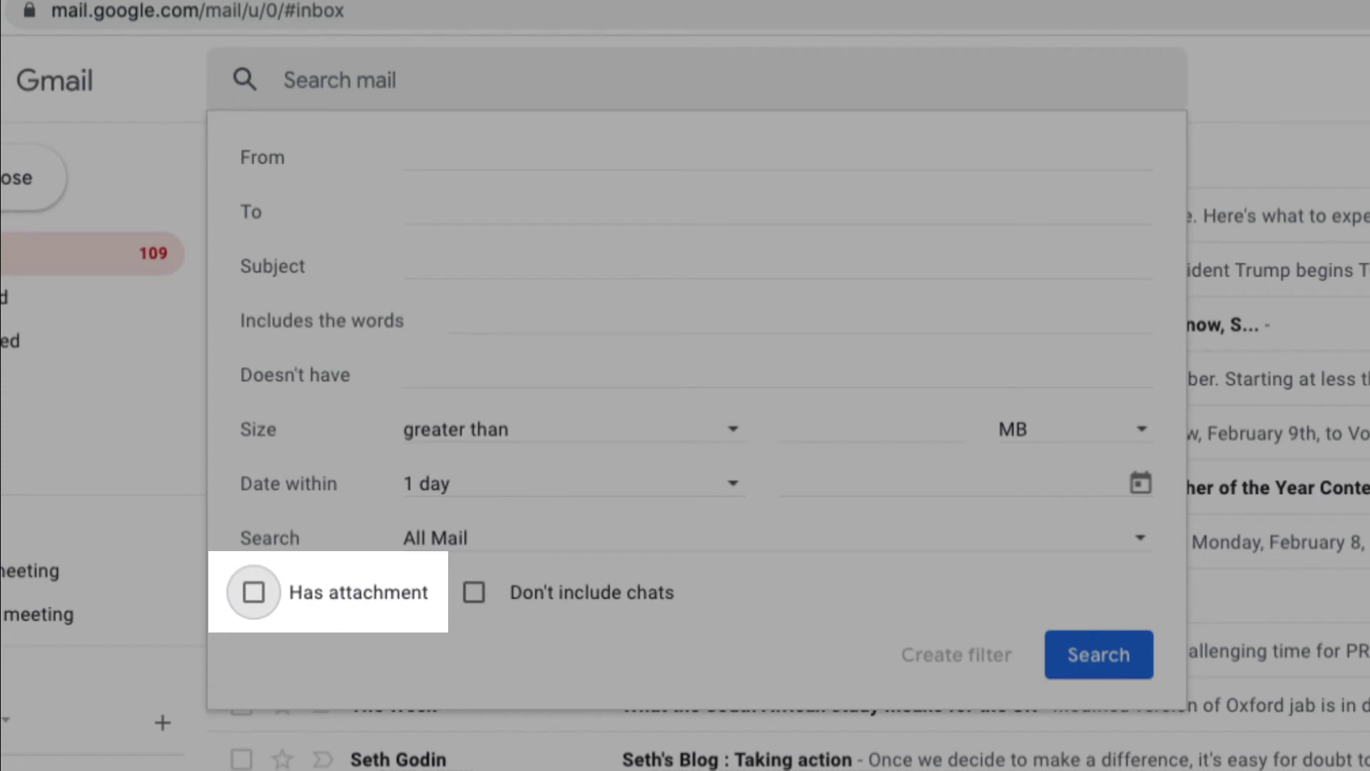
pyautogui.press('Tab')
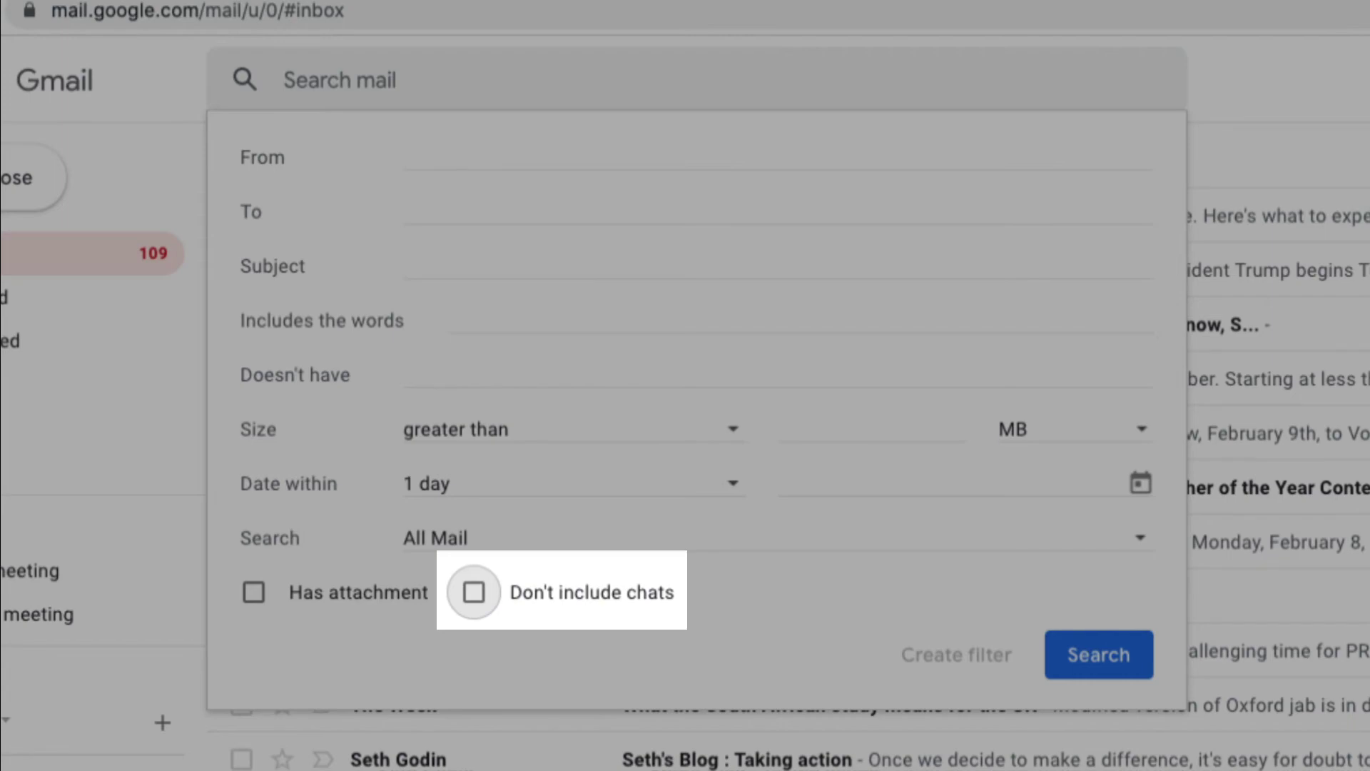
pyautogui.press('Tab')
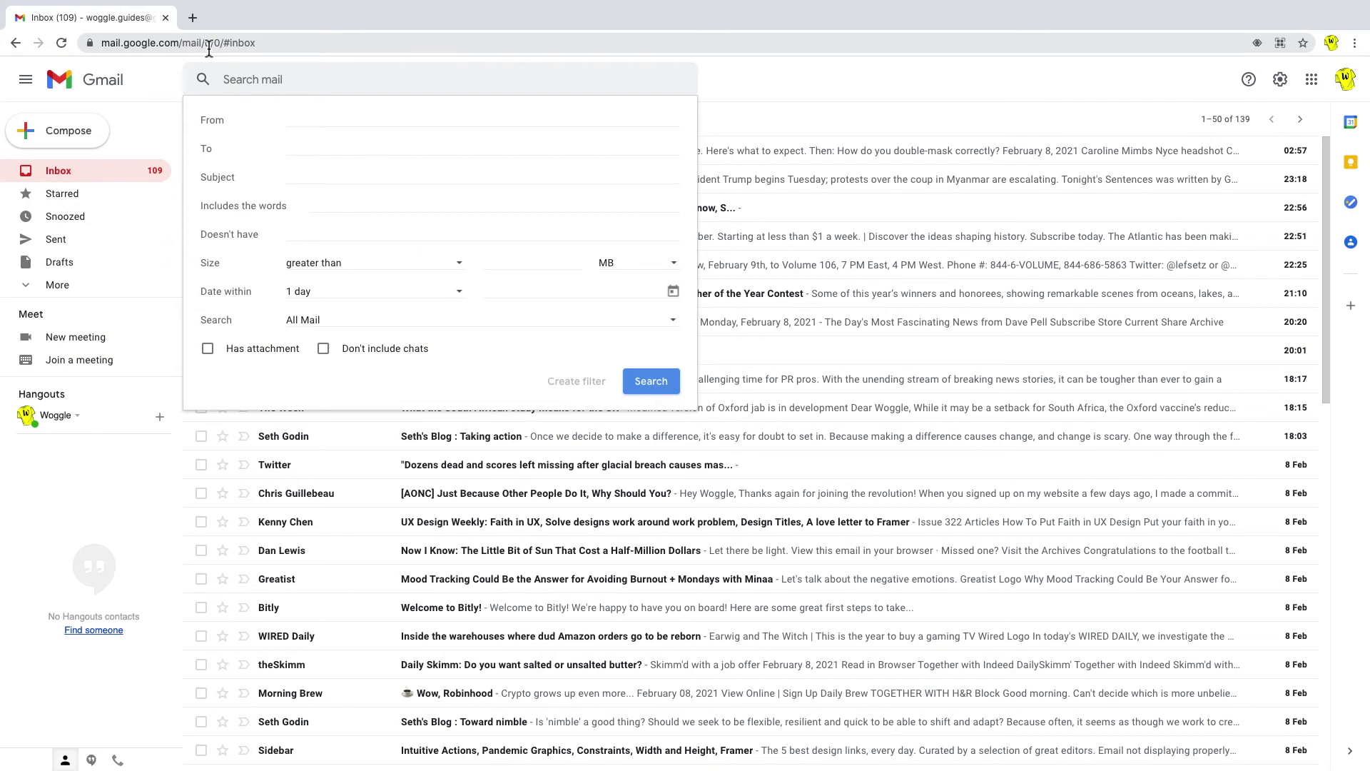
pyautogui.click(169, 81)
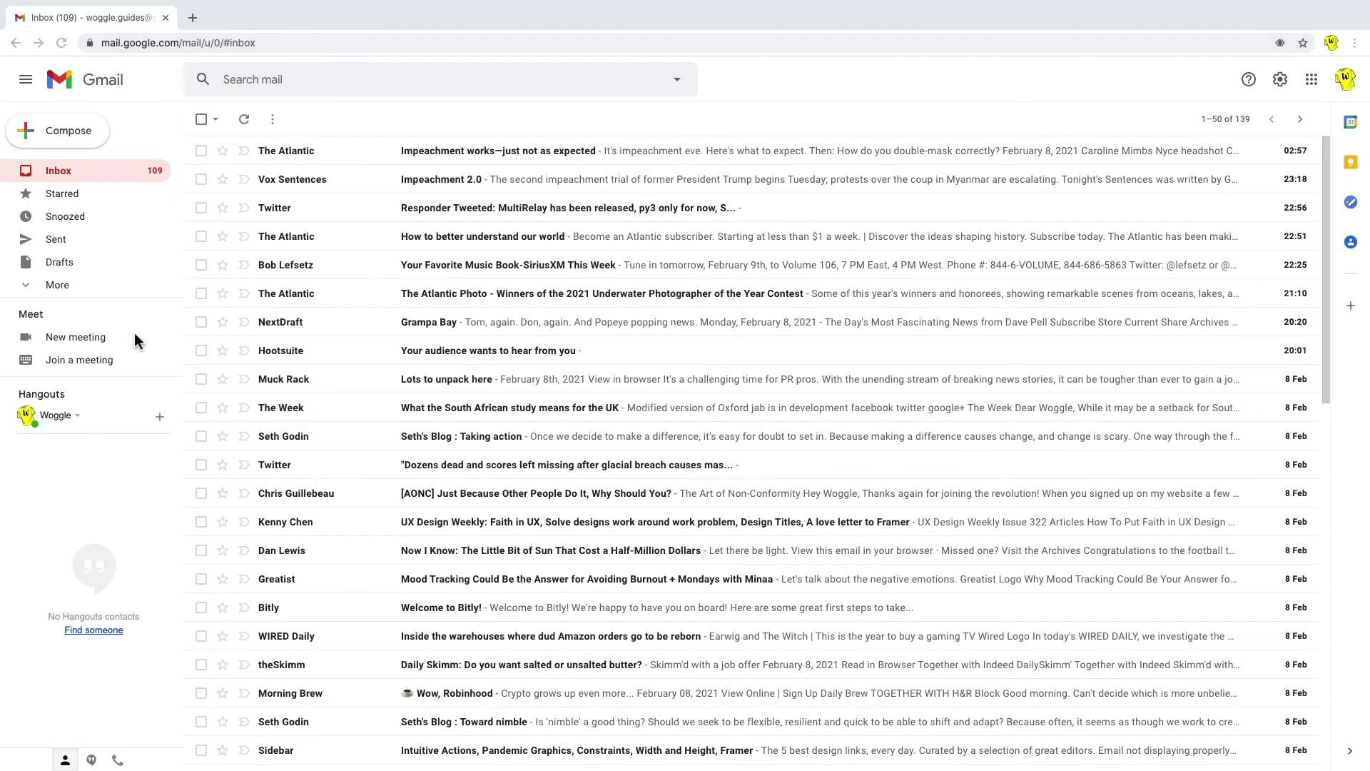
pyautogui.click(677, 82)
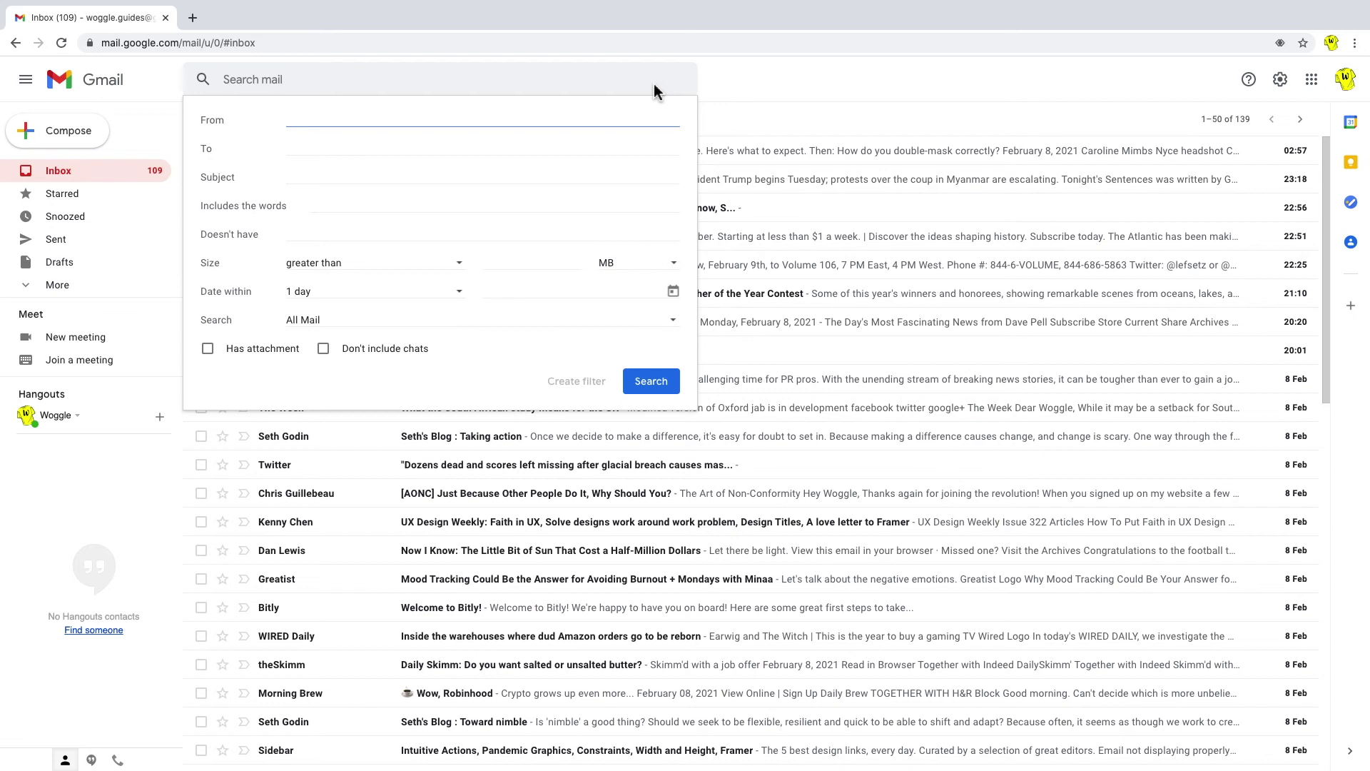
# Search for the sender's mail excluding 'order' with attachments, listing 3 invoice emails
pyautogui.write('Sarah')
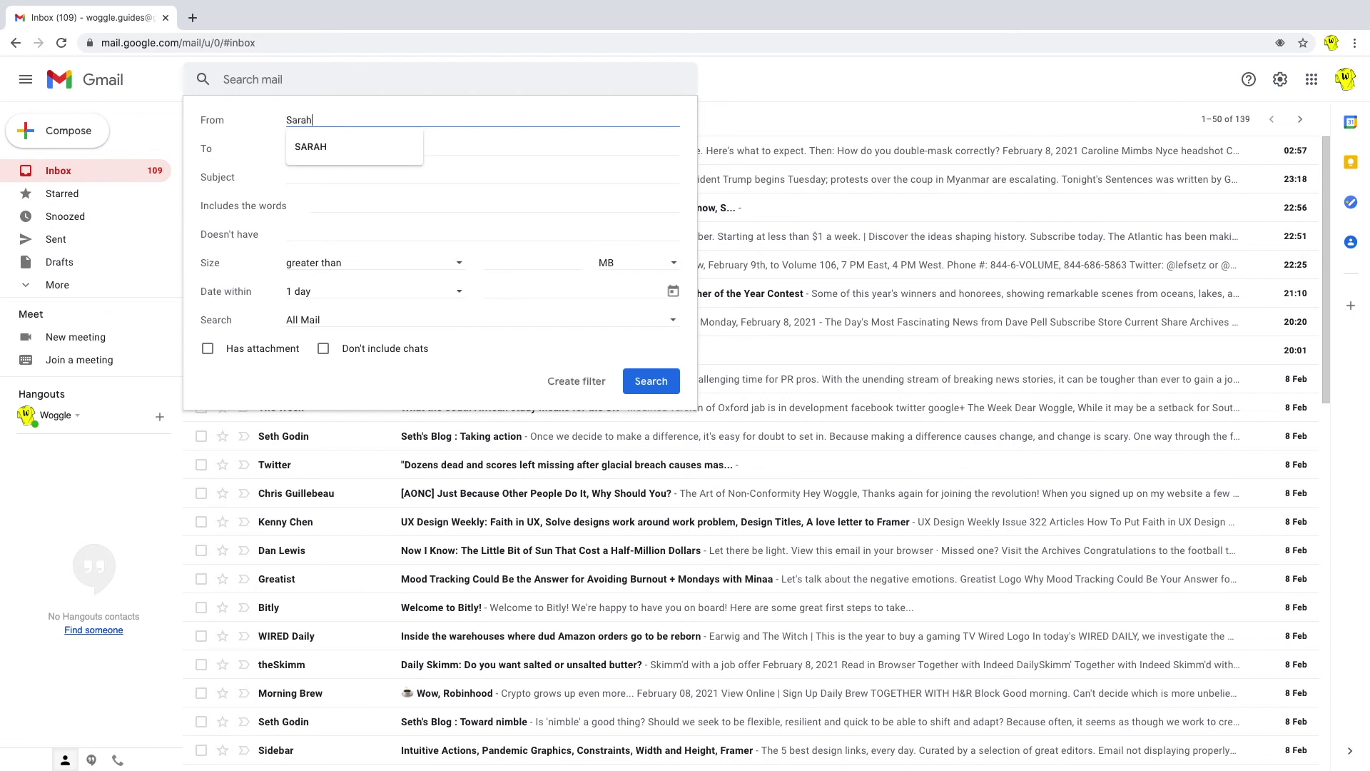
pyautogui.click(315, 233)
pyautogui.write('order')
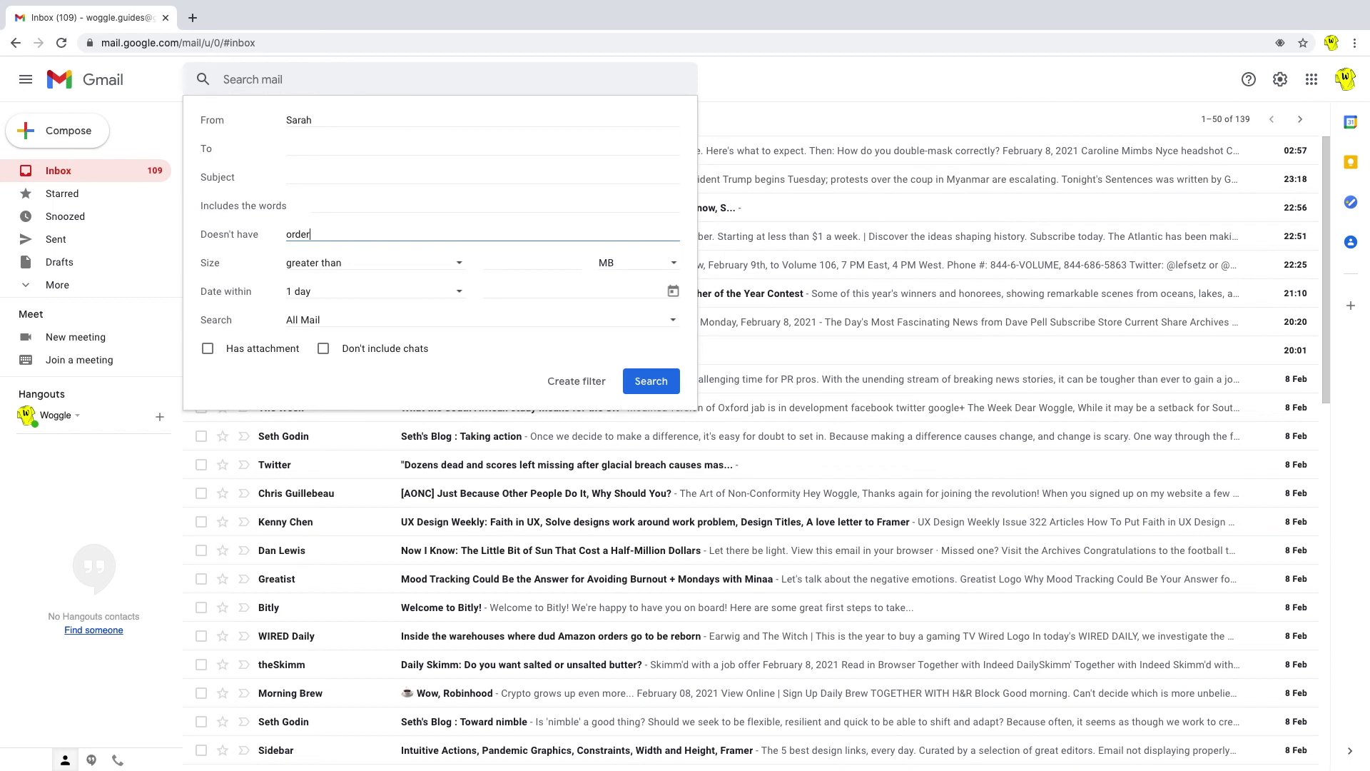
pyautogui.click(208, 350)
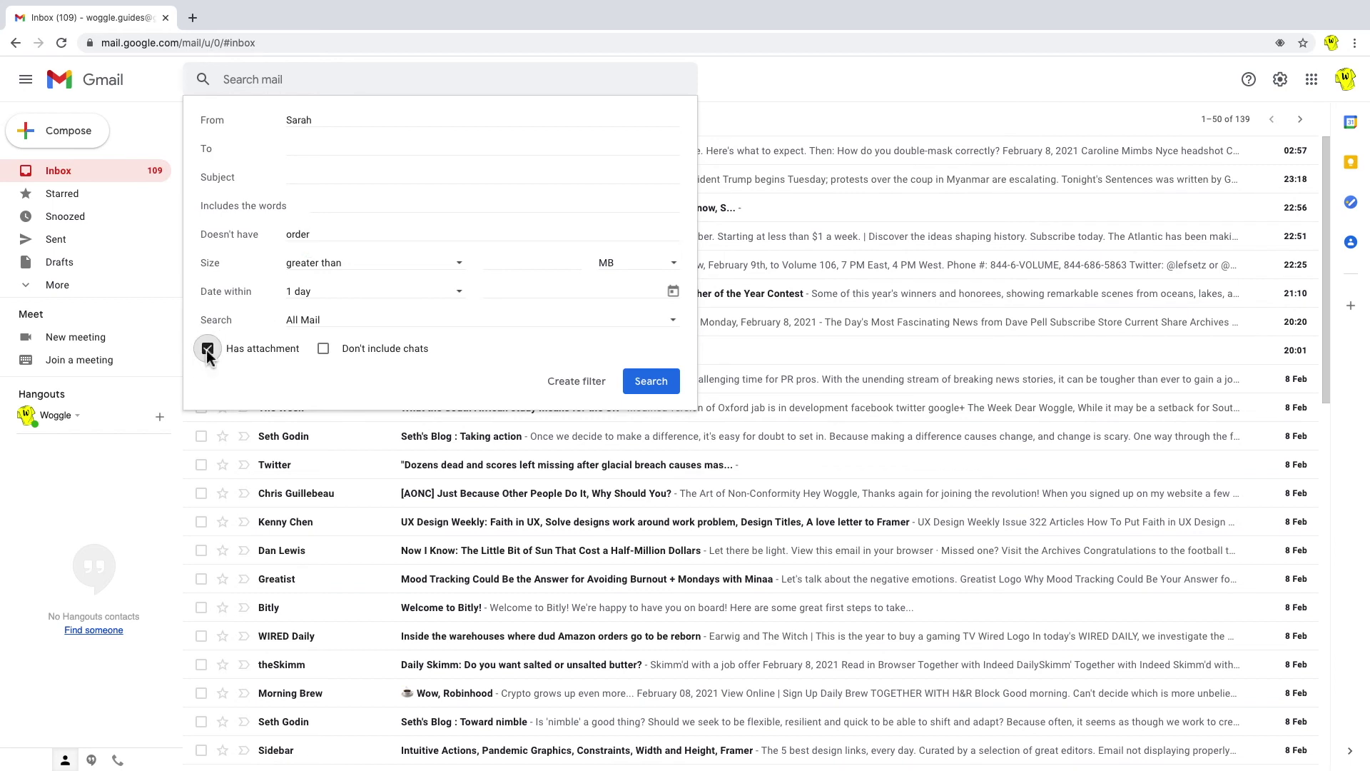
pyautogui.click(651, 382)
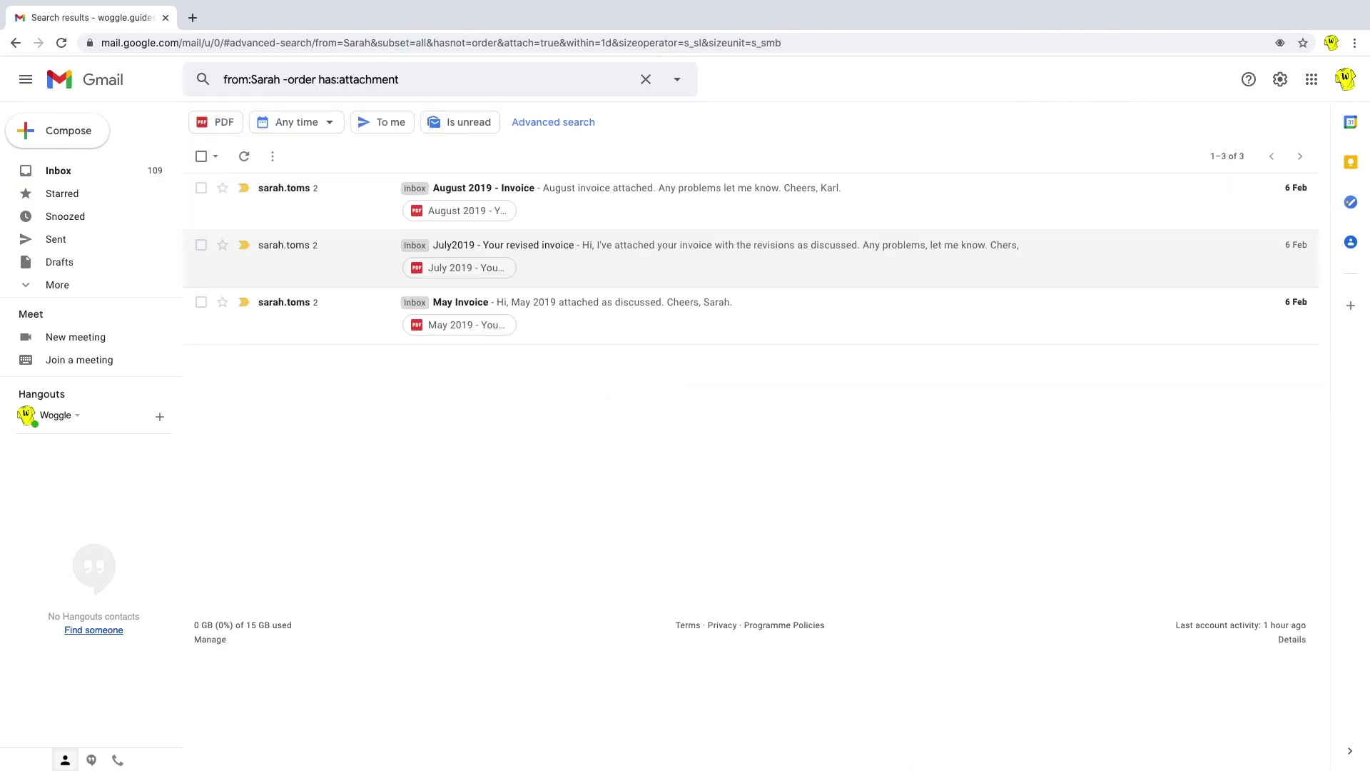